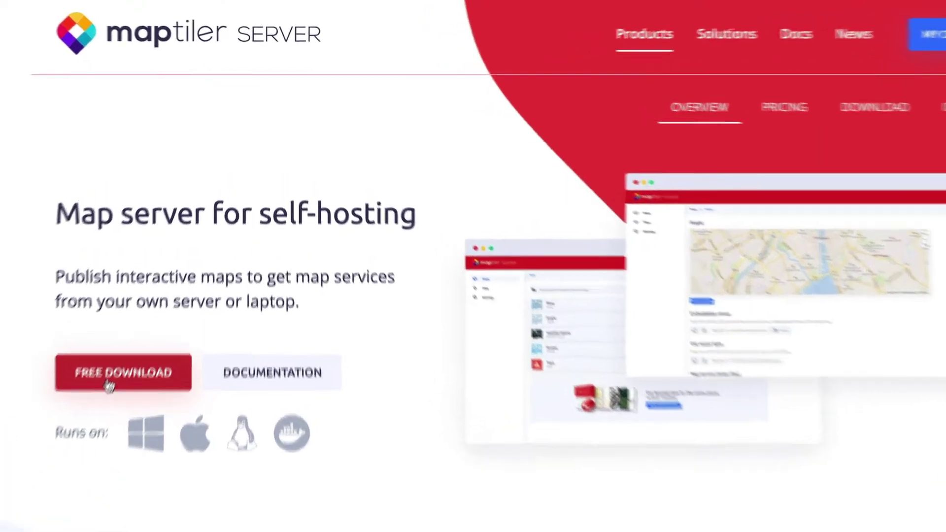
Download the MapTiler Server installer and install it through the Setup wizard.
click(92, 417)
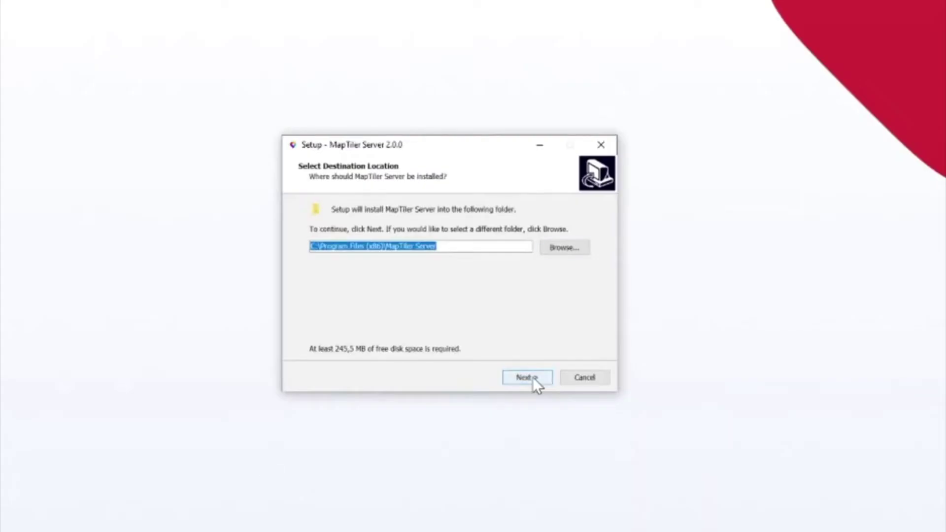
click(532, 377)
click(525, 378)
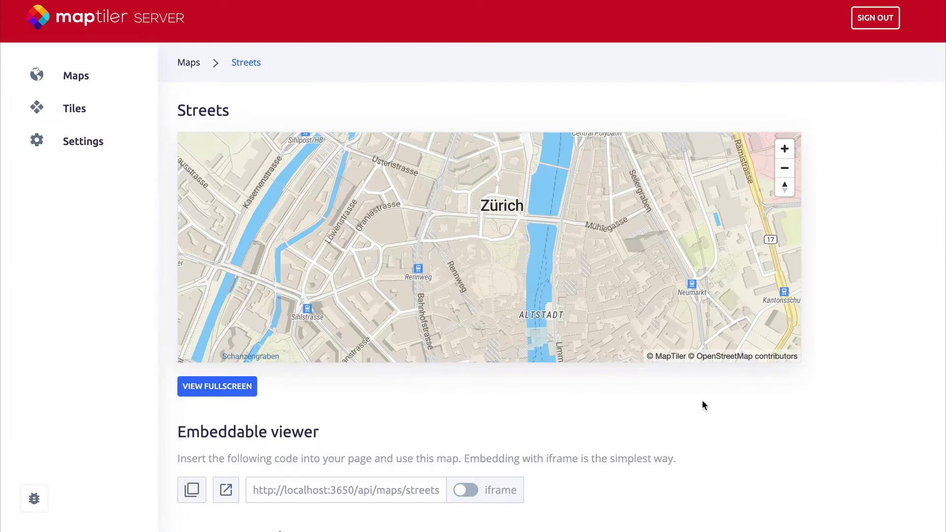
scroll(700, 406, down, 1)
scroll(701, 406, down, 1)
scroll(701, 405, down, 1)
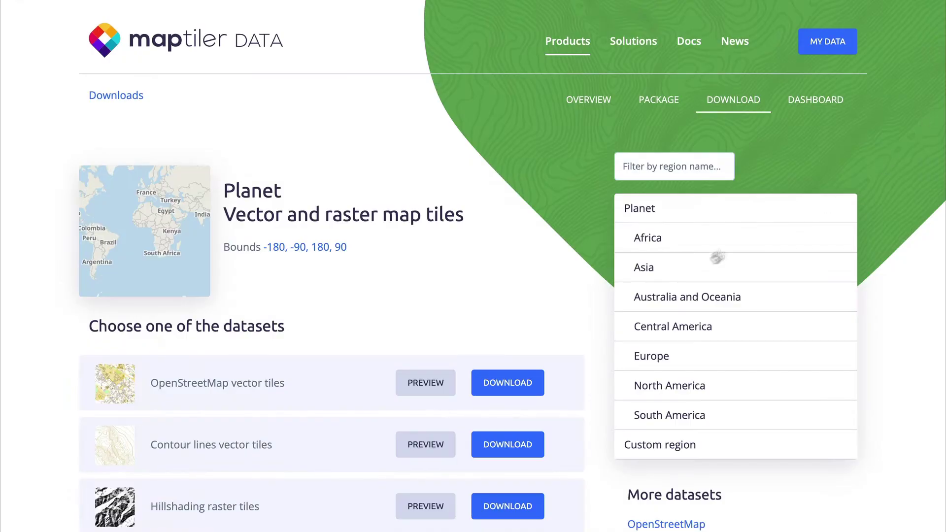
Browse the MapTiler Data regions from Asia to Japan to the Tokyo map tiles.
click(701, 266)
scroll(714, 377, down, 2)
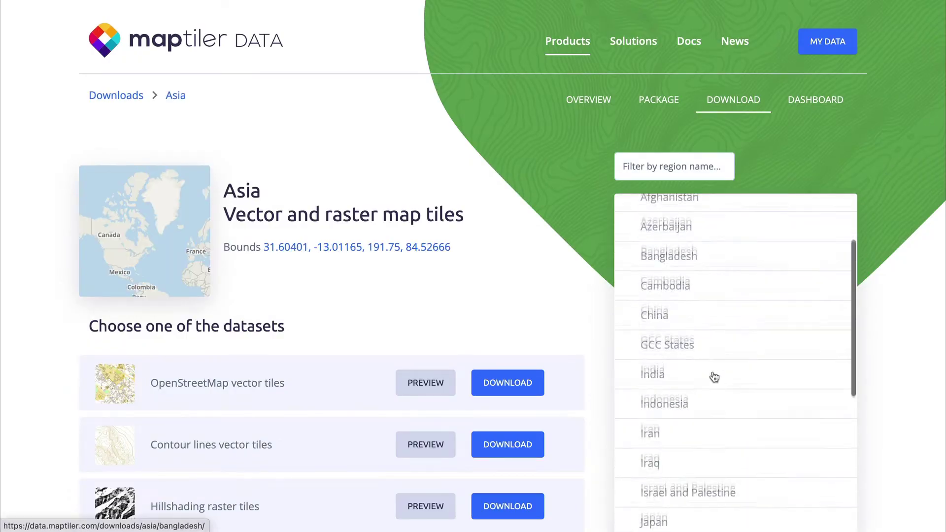
scroll(714, 377, down, 2)
scroll(695, 362, down, 1)
click(685, 348)
scroll(686, 350, down, 1)
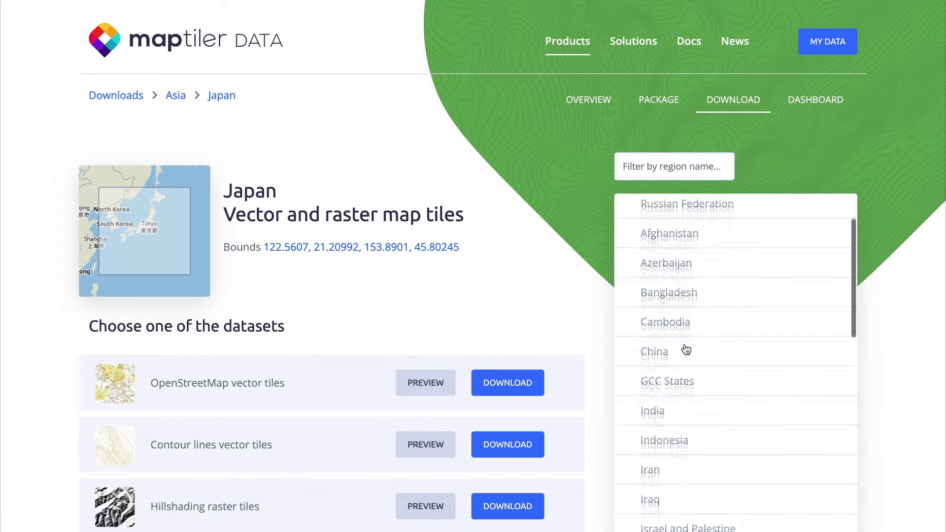
scroll(685, 350, down, 3)
scroll(686, 348, down, 1)
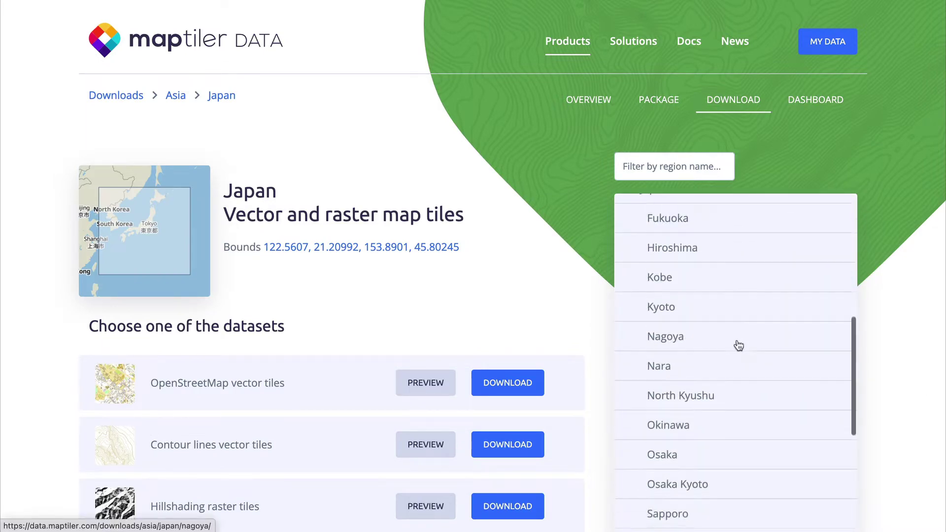
scroll(737, 345, down, 4)
scroll(737, 344, up, 1)
click(709, 467)
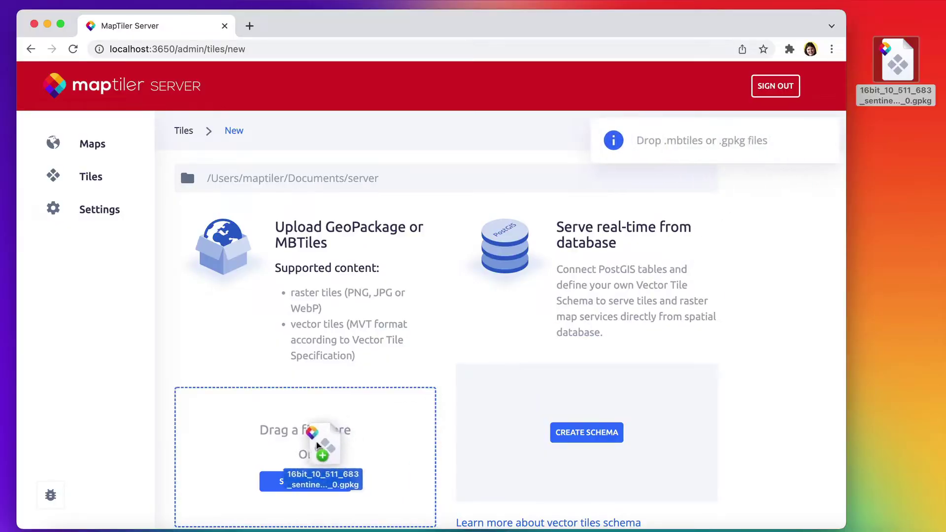
Drop the 16bit_10_511_683_sentinel-s2-l2a_0 .gpkg file from the desktop onto the Tiles page.
drag(317, 442, 307, 440)
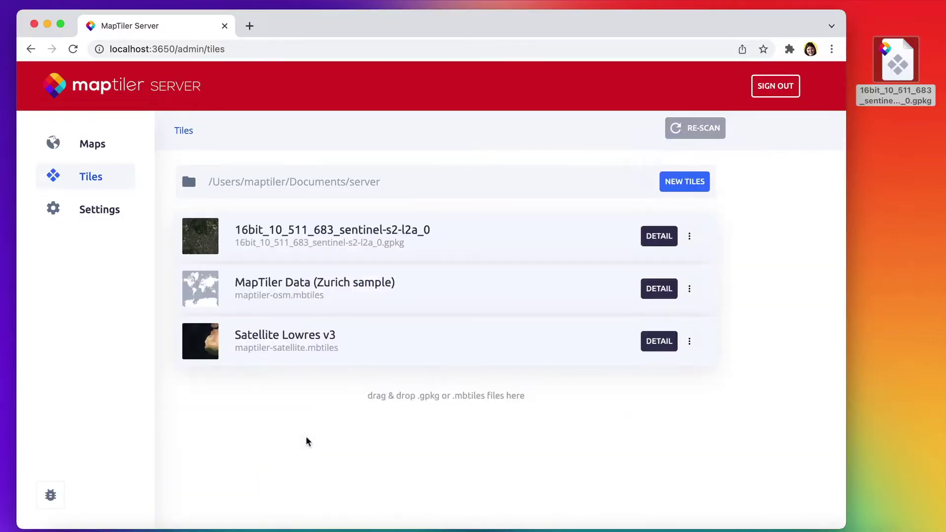